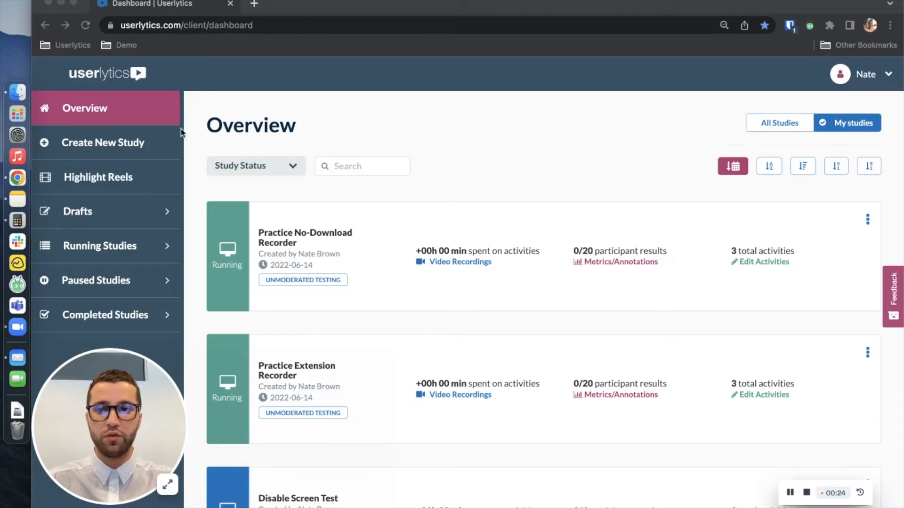
# Step: Start a new study of the Unmoderated Testing (Think Aloud) type and continue to its study information
pyautogui.click(104, 146)
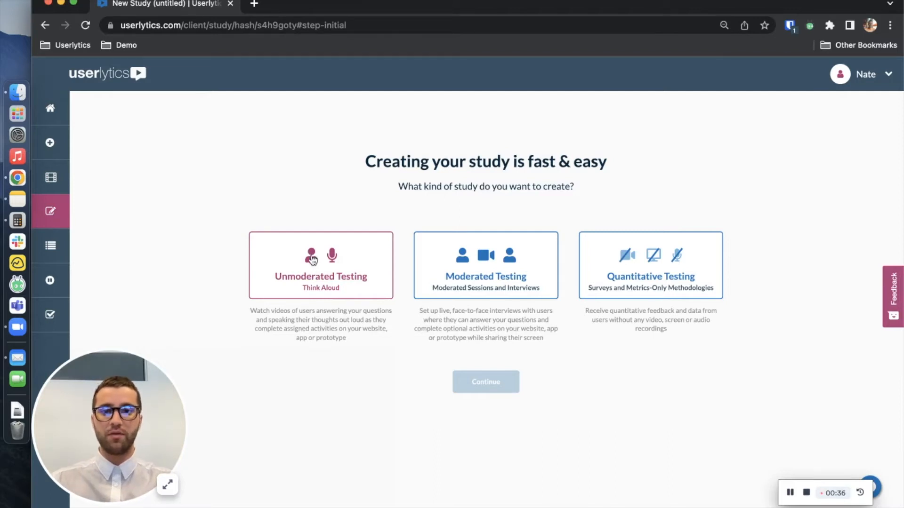
pyautogui.click(325, 276)
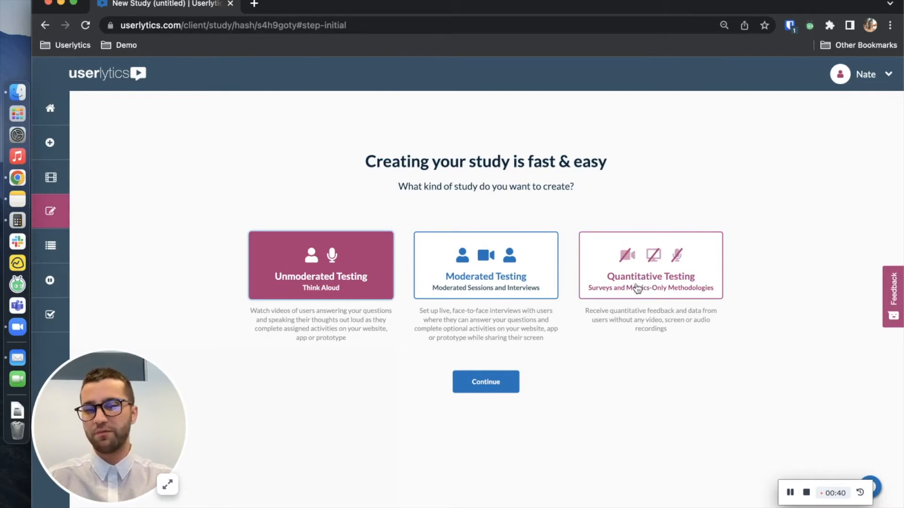
pyautogui.click(478, 384)
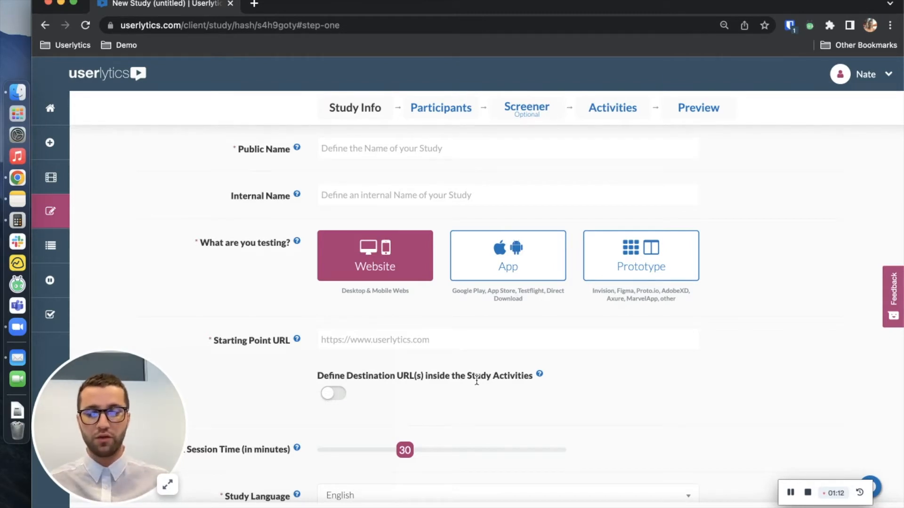
# Step: Set the study's public name to "Test" and enable defining destination URLs inside the study activities
pyautogui.click(421, 147)
pyautogui.write('Test')
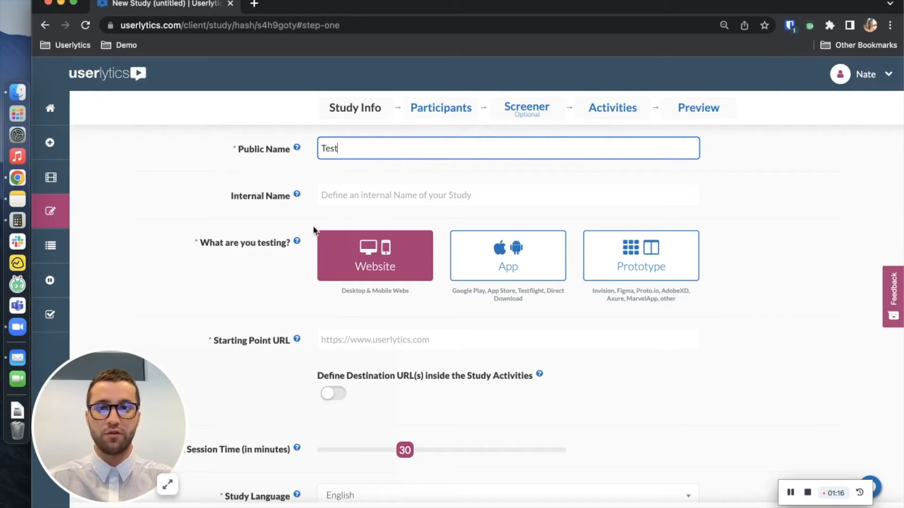
pyautogui.click(243, 286)
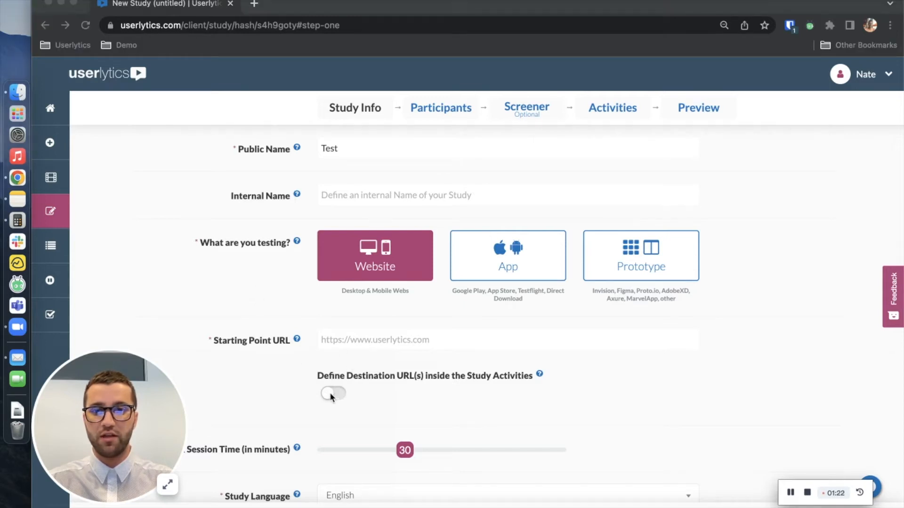
pyautogui.click(451, 366)
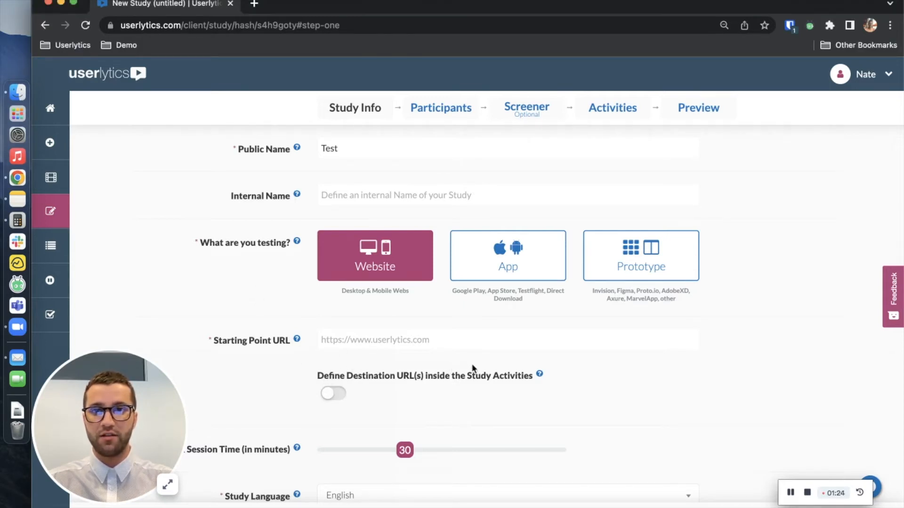
pyautogui.scroll(-3, 473, 367)
pyautogui.click(335, 288)
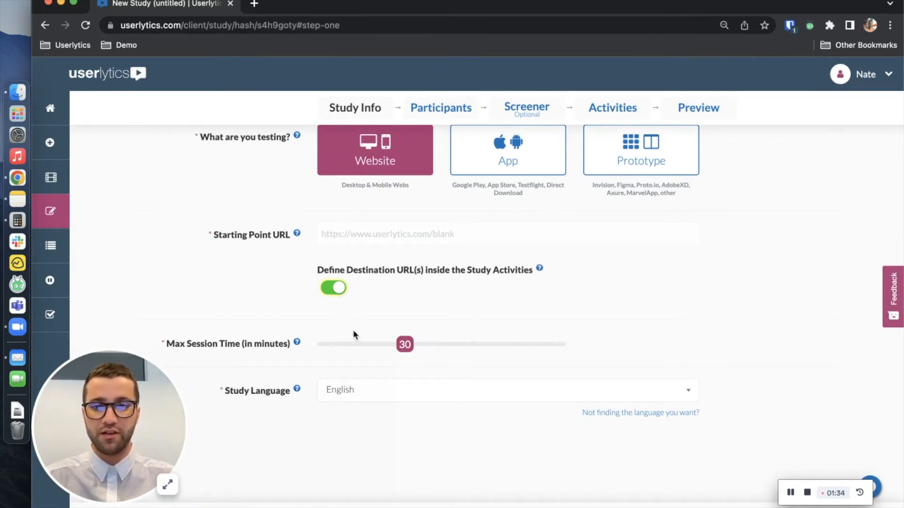
# Step: Configure the study to bring your own participants and set the number of participants to 5
pyautogui.scroll(5, 354, 335)
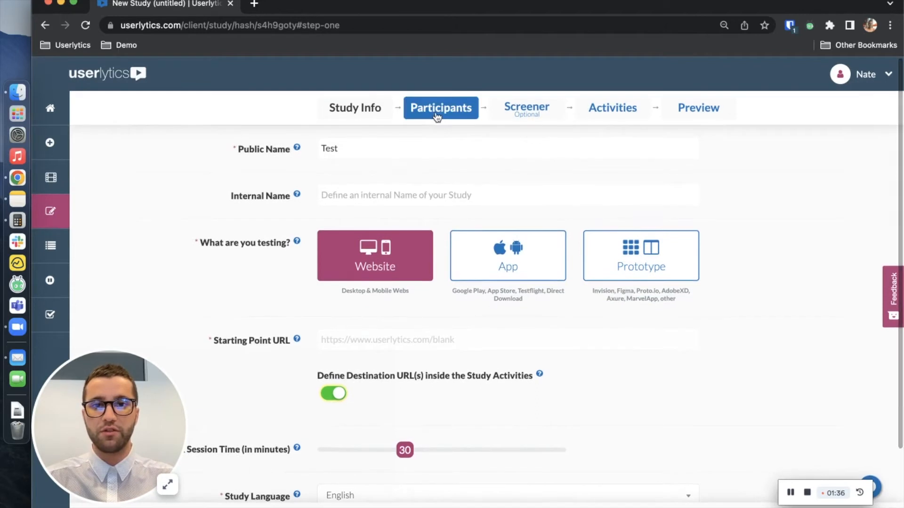
pyautogui.click(437, 116)
pyautogui.click(476, 394)
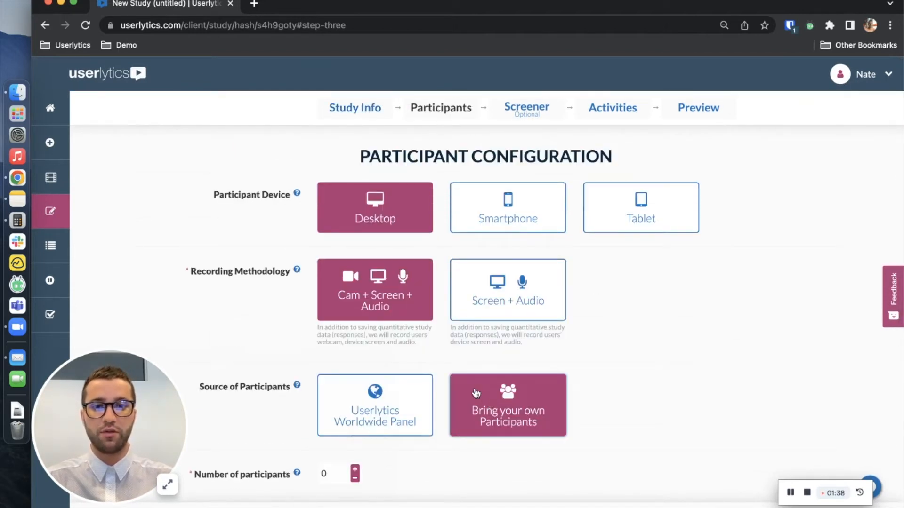
pyautogui.scroll(-3, 476, 394)
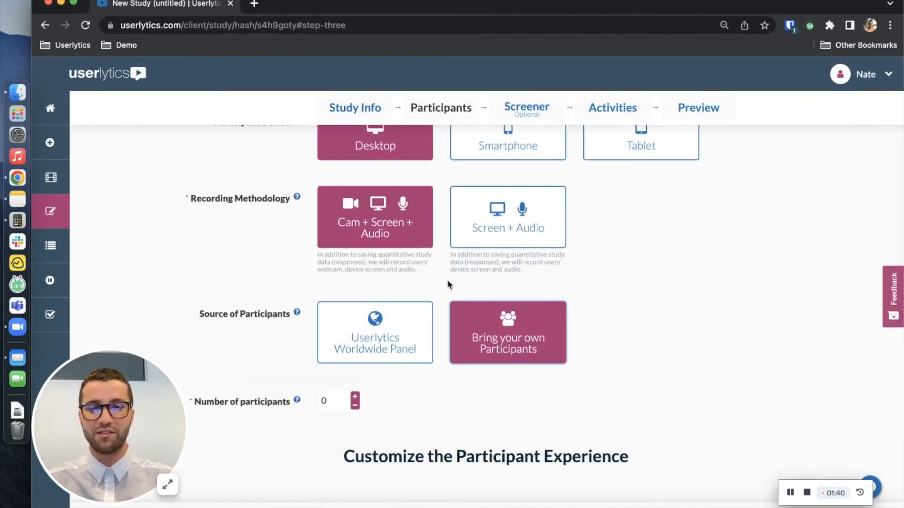
pyautogui.scroll(-3, 447, 284)
pyautogui.scroll(3, 446, 279)
pyautogui.scroll(-1, 466, 226)
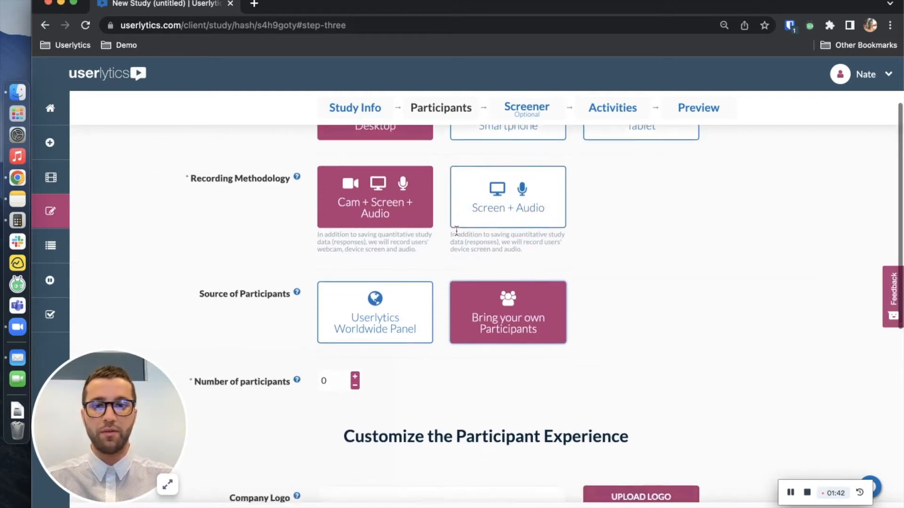
pyautogui.scroll(-8, 456, 230)
pyautogui.click(355, 204)
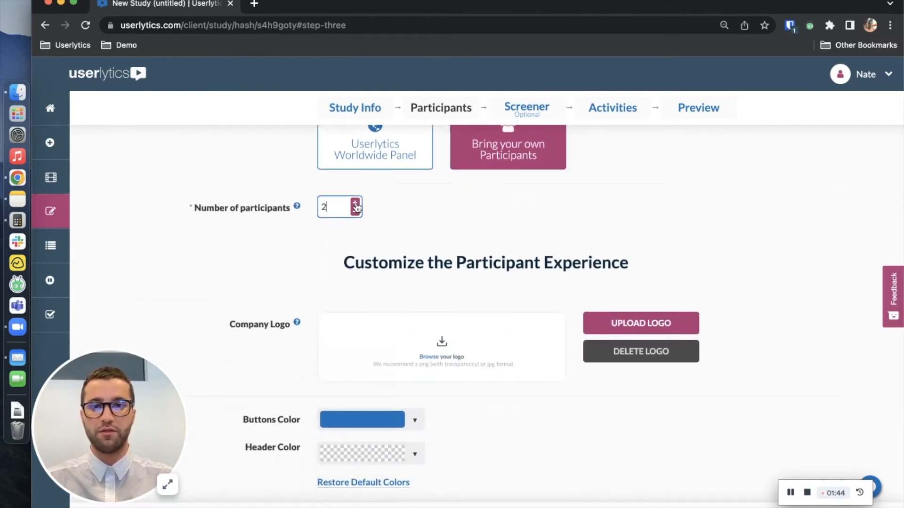
pyautogui.click(356, 204)
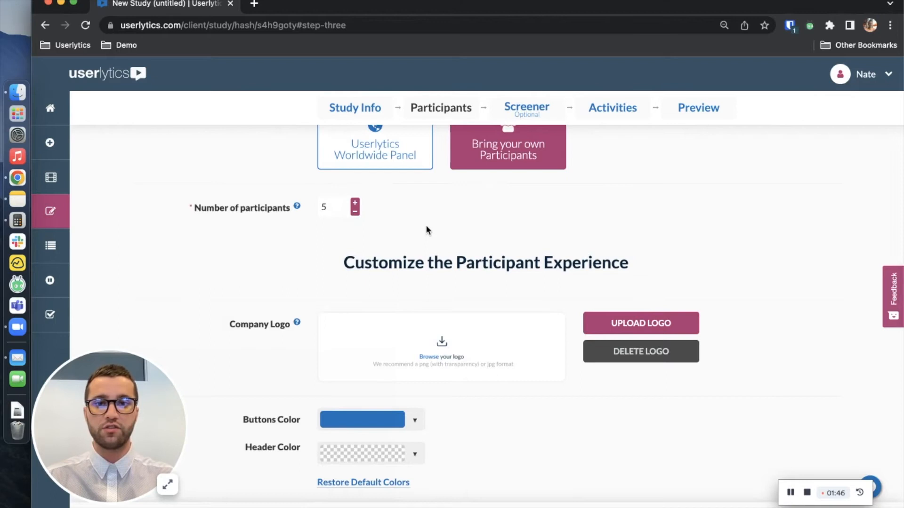
# Step: Proceed past the optional screener to the activities and add a Scenario activity with the text "Test"
pyautogui.scroll(-10, 427, 229)
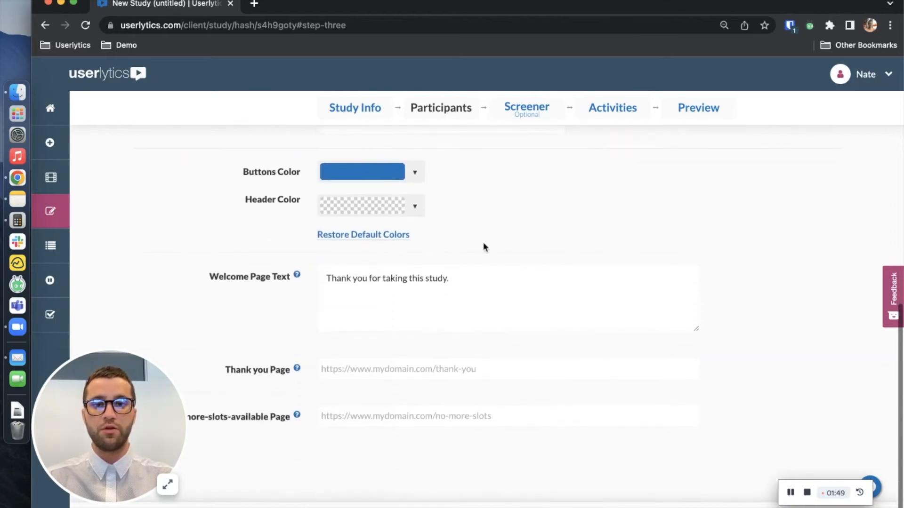
pyautogui.scroll(4, 484, 245)
pyautogui.click(526, 108)
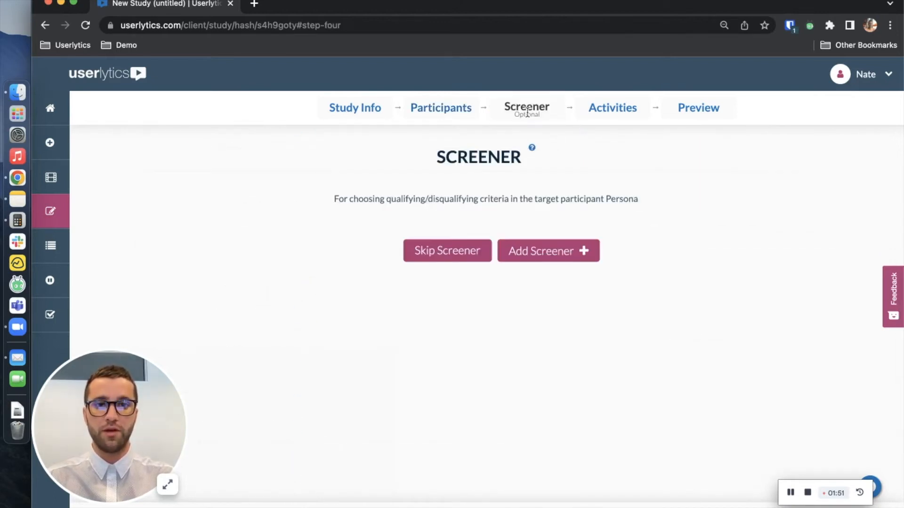
pyautogui.click(620, 112)
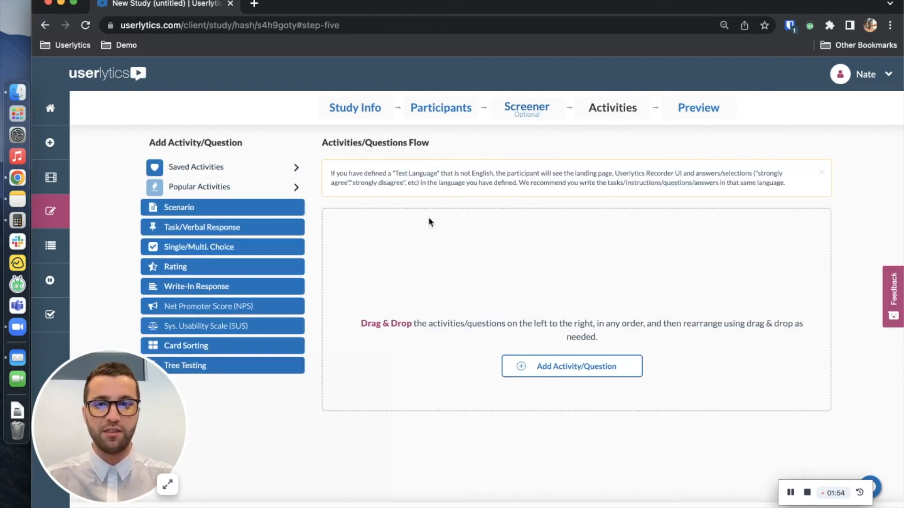
pyautogui.moveTo(266, 208); pyautogui.dragTo(428, 230)
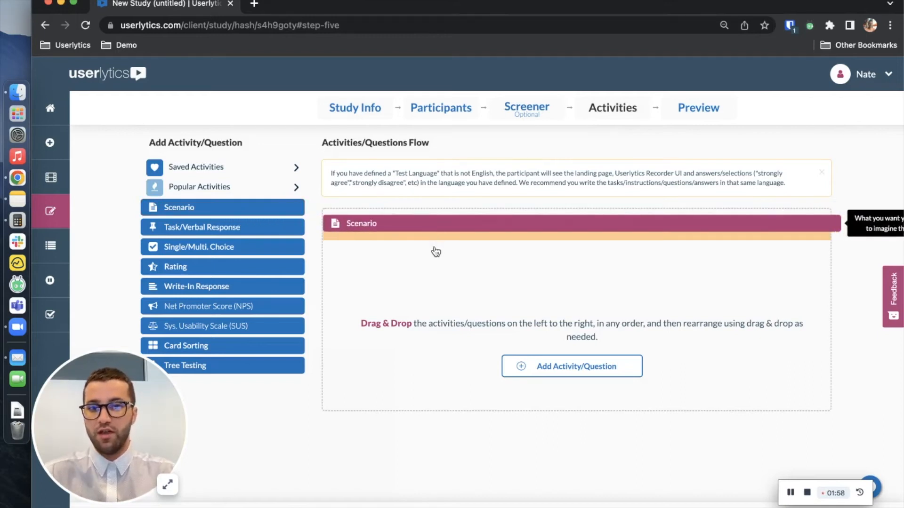
pyautogui.click(391, 301)
pyautogui.write('Test')
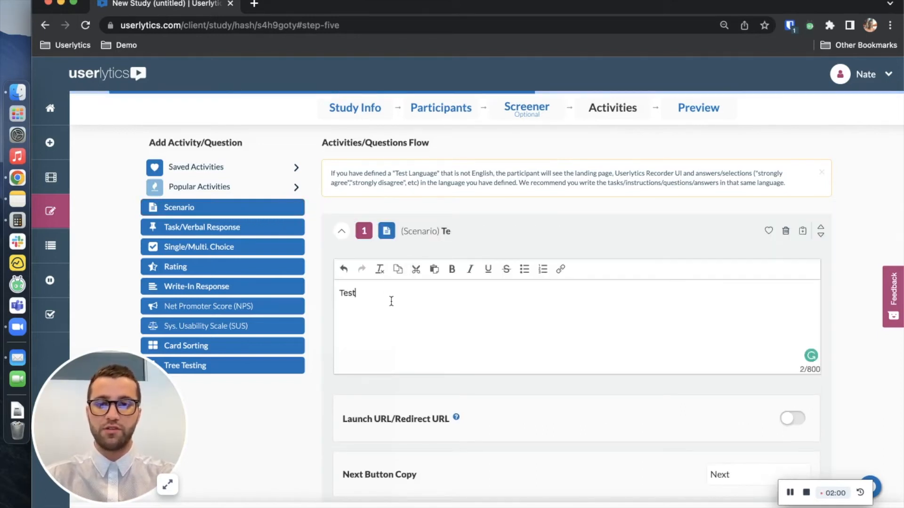
pyautogui.click(342, 231)
# Step: Add a Task/Verbal Response activity below the scenario with the text "Link"
pyautogui.moveTo(260, 229); pyautogui.dragTo(397, 269)
pyautogui.scroll(-3, 397, 269)
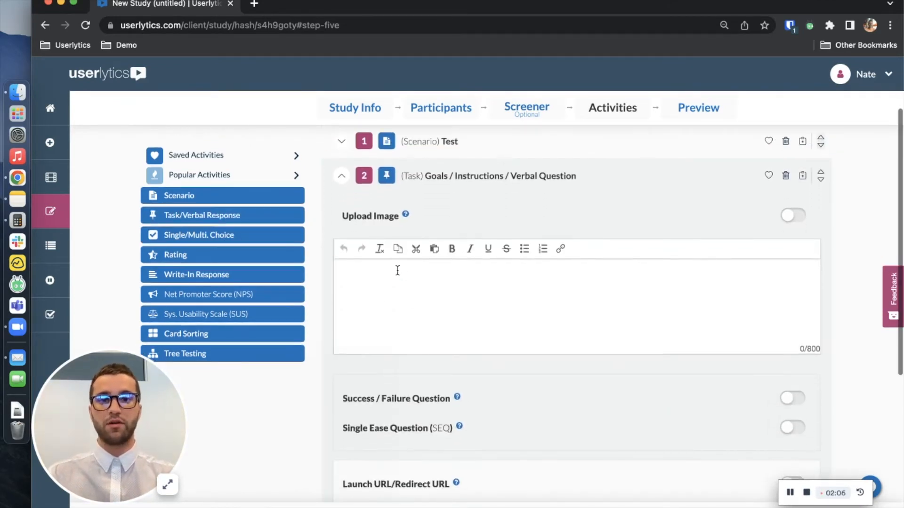
pyautogui.click(397, 271)
pyautogui.write('Link')
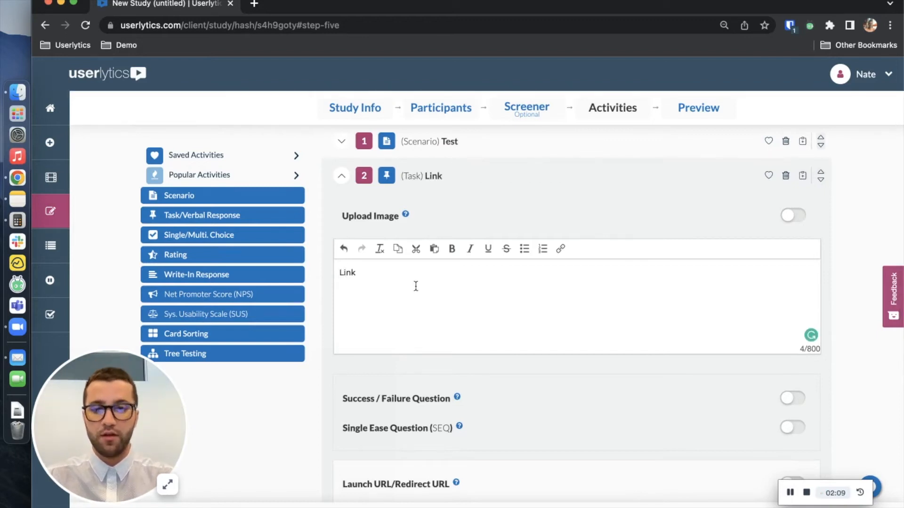
pyautogui.scroll(-2, 415, 284)
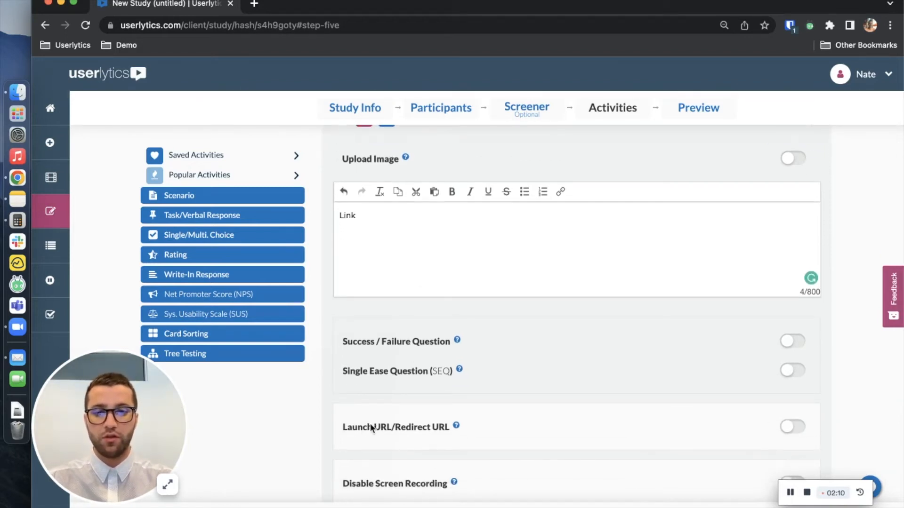
pyautogui.click(792, 426)
pyautogui.scroll(-2, 659, 405)
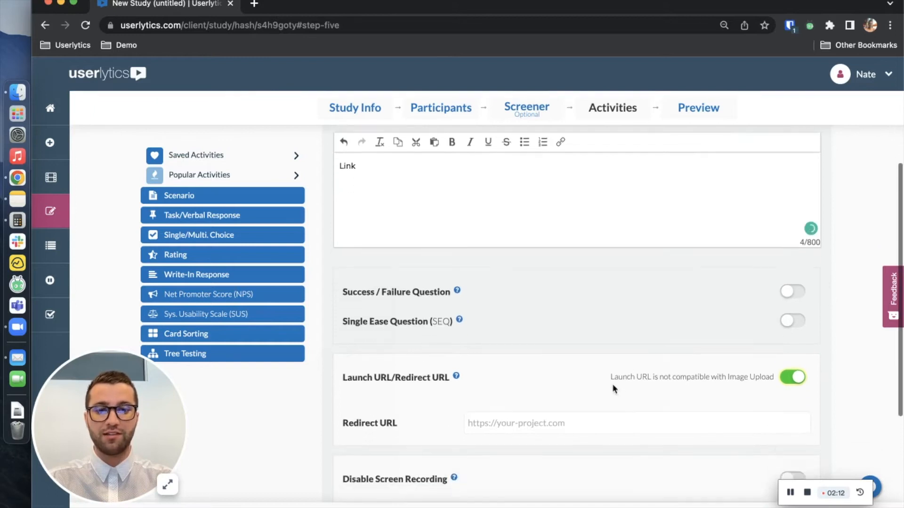
pyautogui.click(583, 401)
pyautogui.write('www')
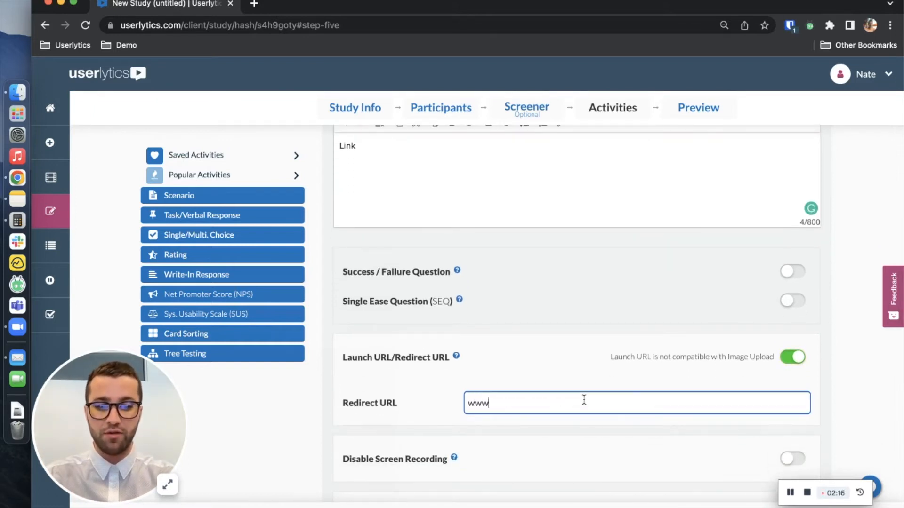
pyautogui.write('.userlytic')
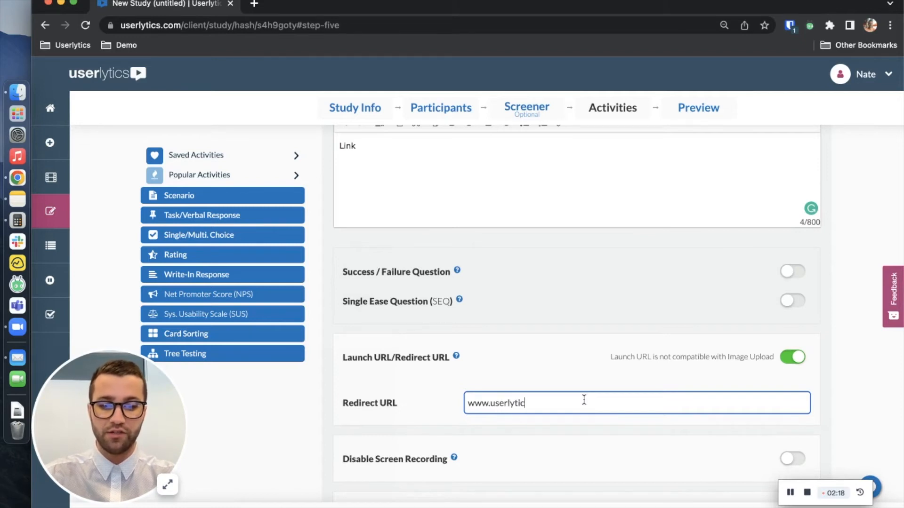
pyautogui.write('s.com')
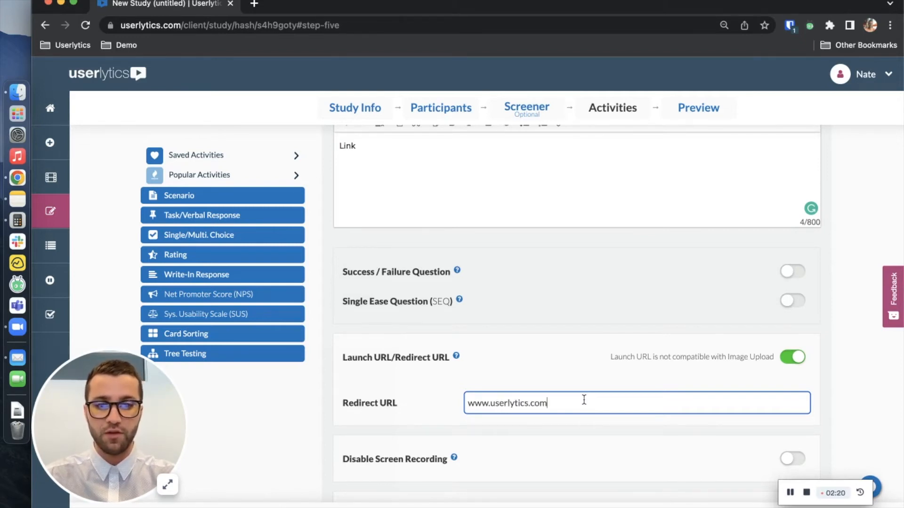
pyautogui.click(532, 352)
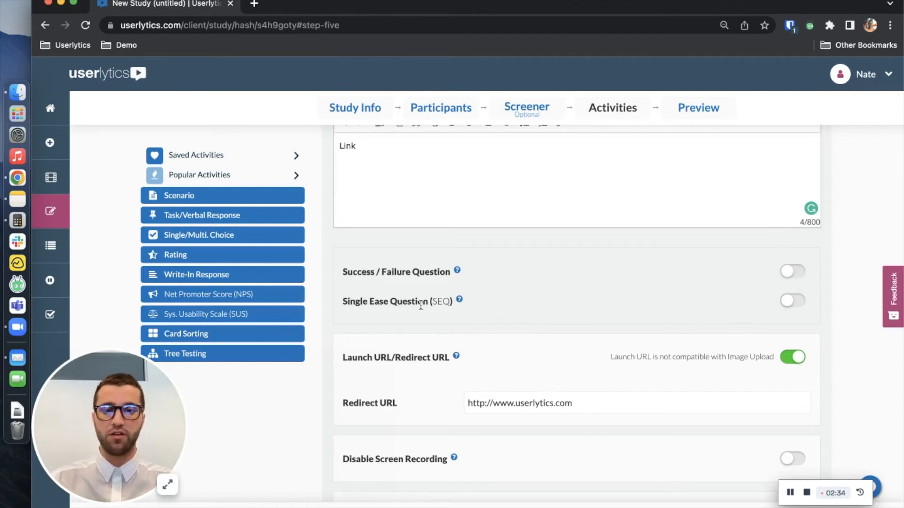
# Step: Collapse the "Link" task and add another Task/Verbal Response activity below it with the text "test 2"
pyautogui.scroll(3, 419, 305)
pyautogui.click(342, 157)
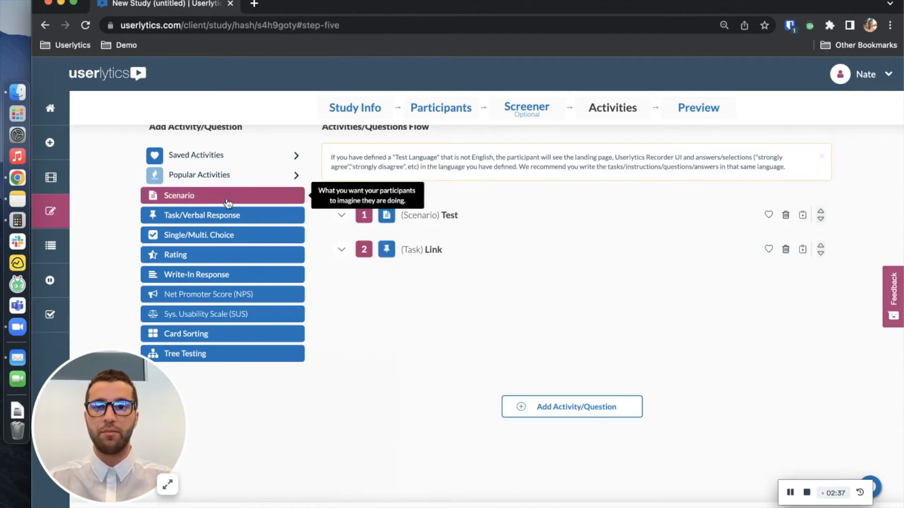
pyautogui.moveTo(224, 216); pyautogui.dragTo(430, 284)
pyautogui.click(435, 384)
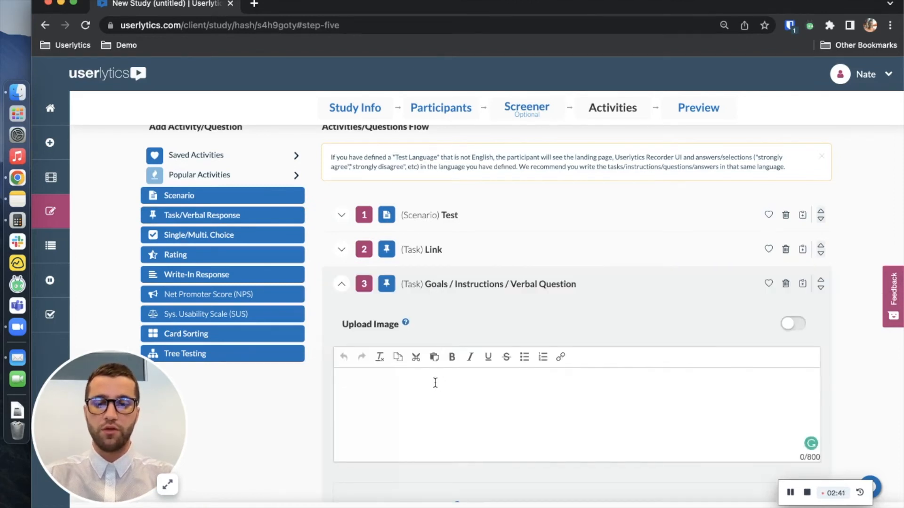
pyautogui.write('test 2')
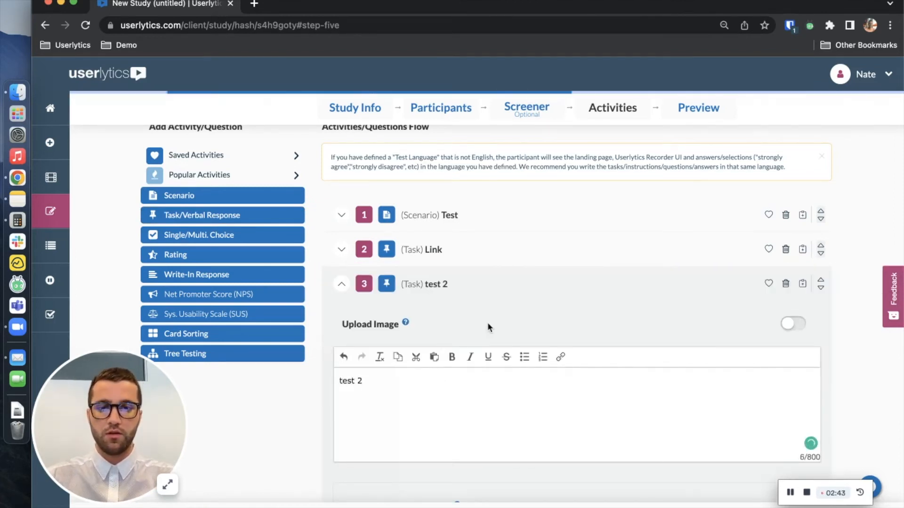
# Step: Launch the study from its preview and select the whole participant launch link
pyautogui.click(680, 112)
pyautogui.click(548, 236)
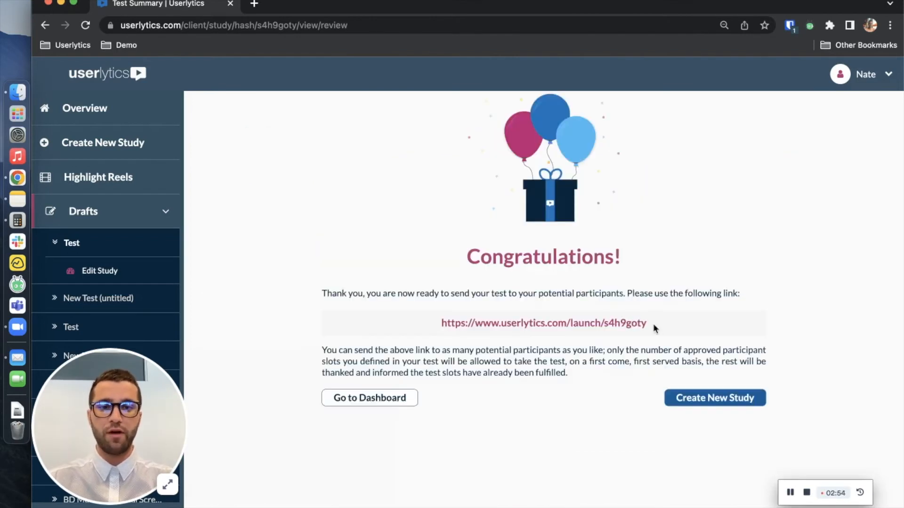
pyautogui.moveTo(653, 323); pyautogui.dragTo(440, 324)
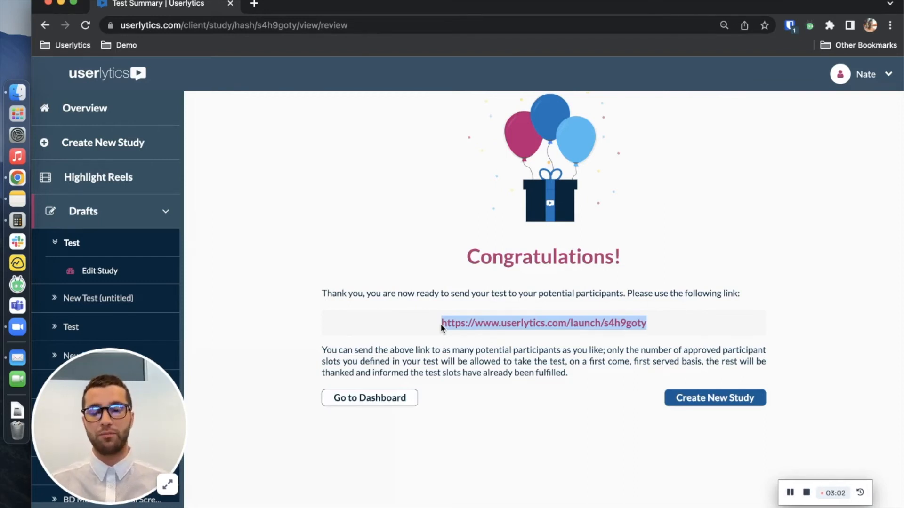
# Step: Open the running "Test" study for editing, expand the "Link" task in its activities and accept editing the launched study
pyautogui.click(86, 110)
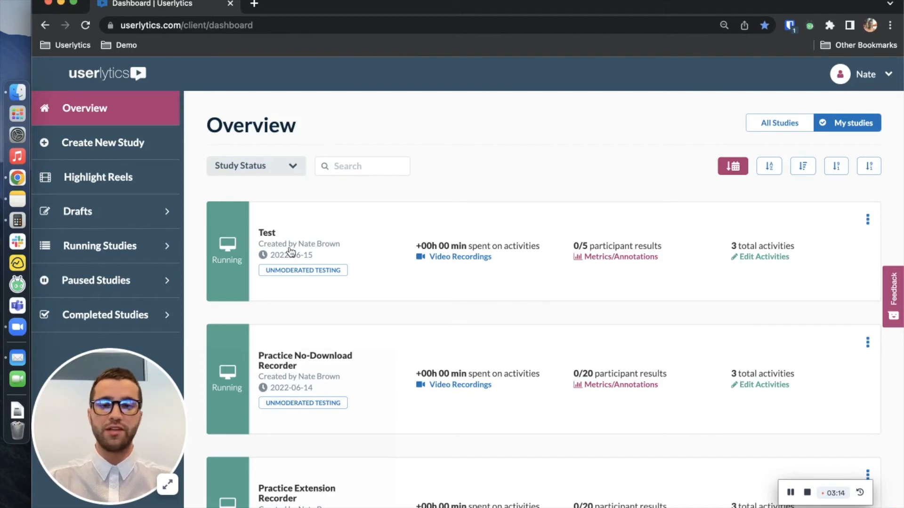
pyautogui.click(284, 235)
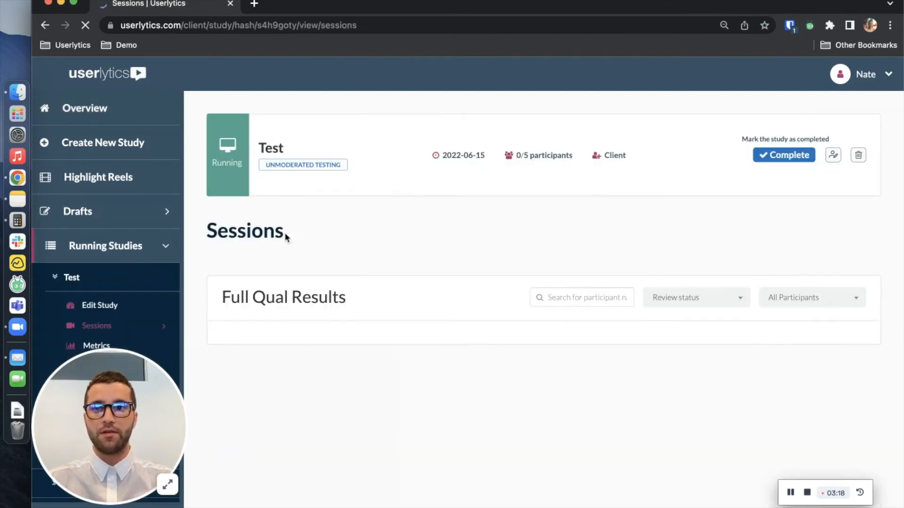
pyautogui.click(94, 307)
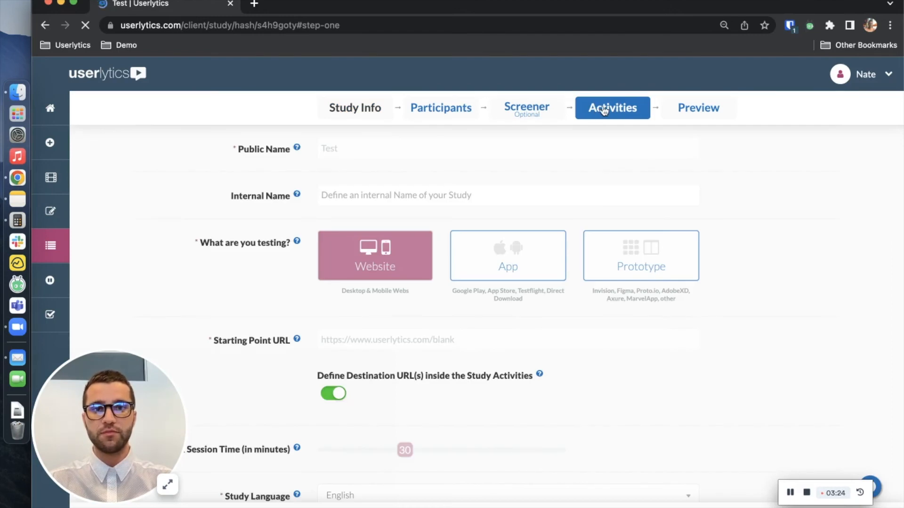
pyautogui.click(422, 267)
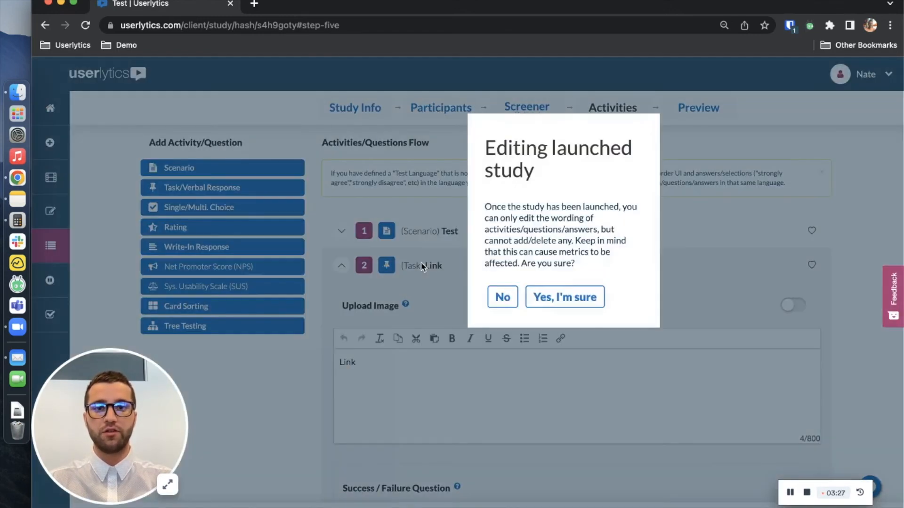
pyautogui.click(552, 299)
pyautogui.scroll(-6, 575, 292)
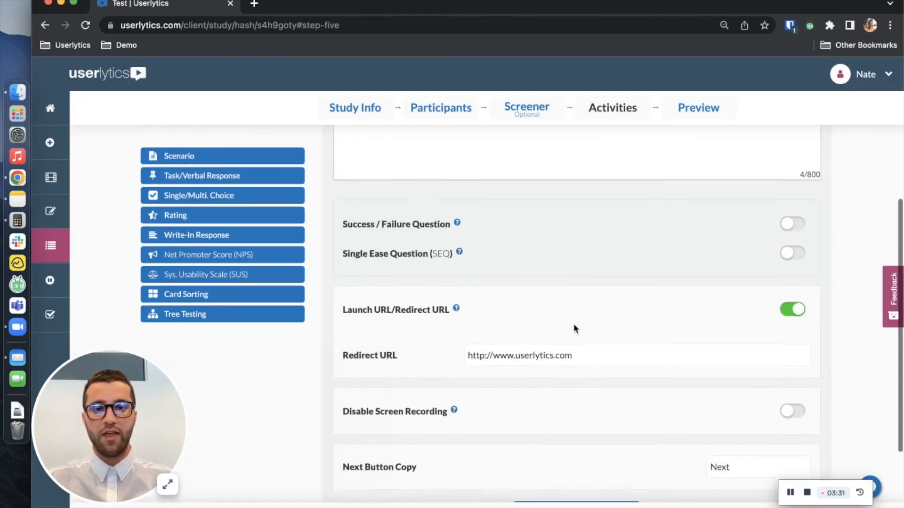
pyautogui.moveTo(590, 332); pyautogui.dragTo(516, 330)
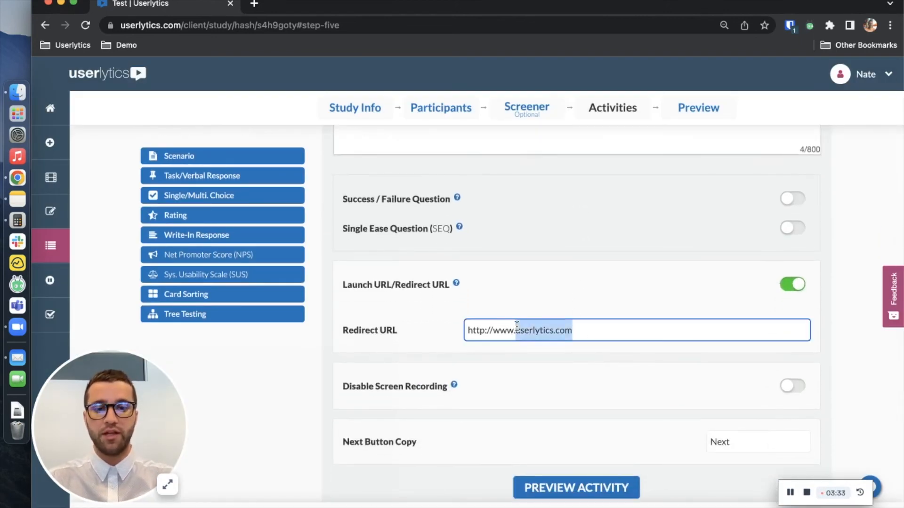
pyautogui.write('nike.com')
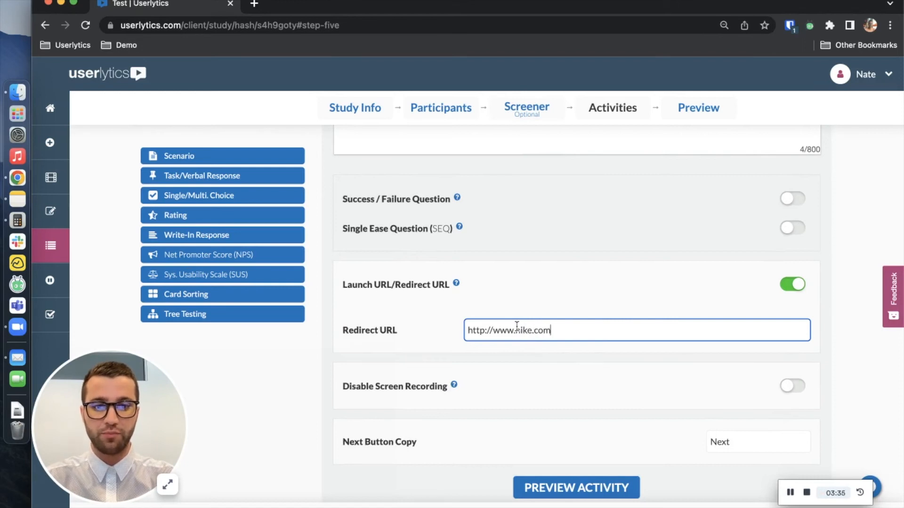
pyautogui.click(538, 284)
pyautogui.scroll(3, 532, 222)
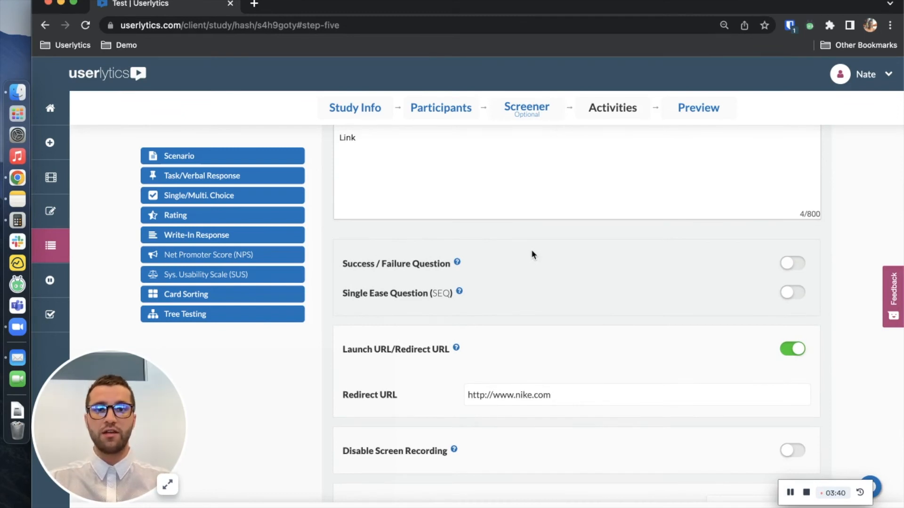
pyautogui.scroll(8, 432, 233)
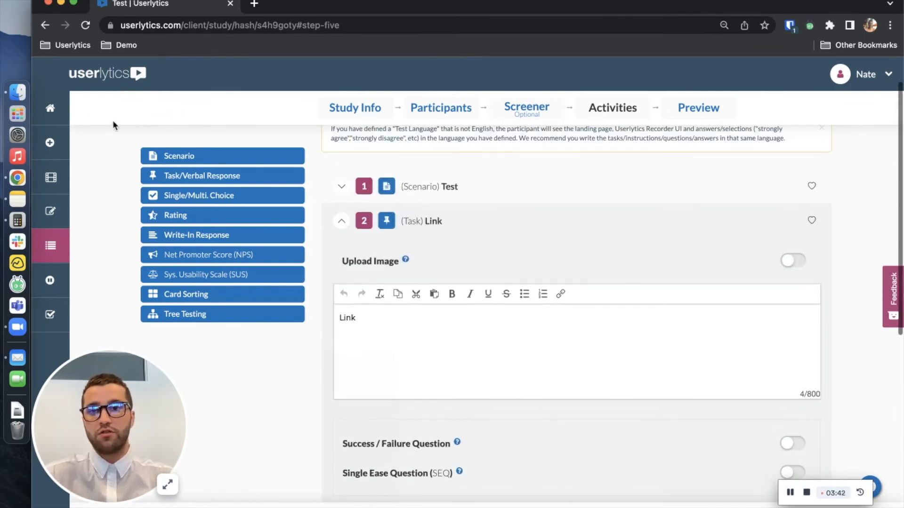
# Step: Return to the studies overview and open the running "Test" study's recruitment page with its participant links
pyautogui.click(50, 116)
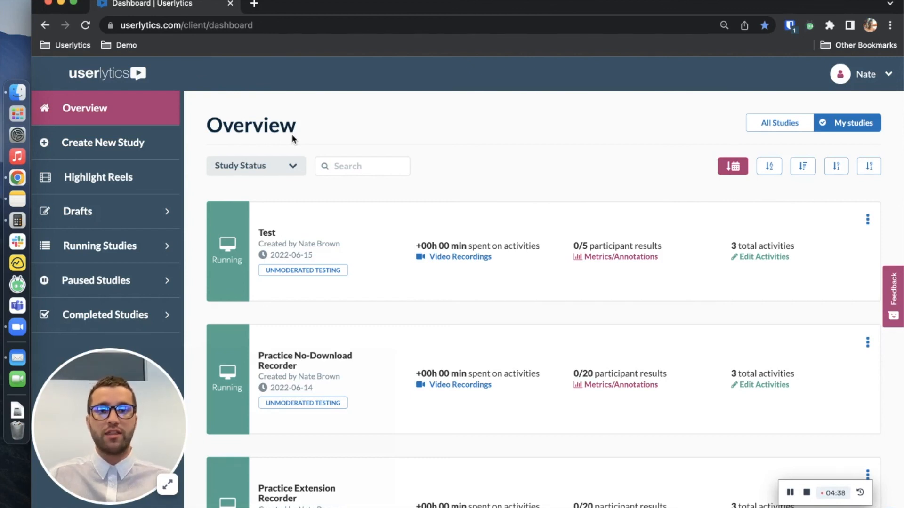
pyautogui.click(269, 242)
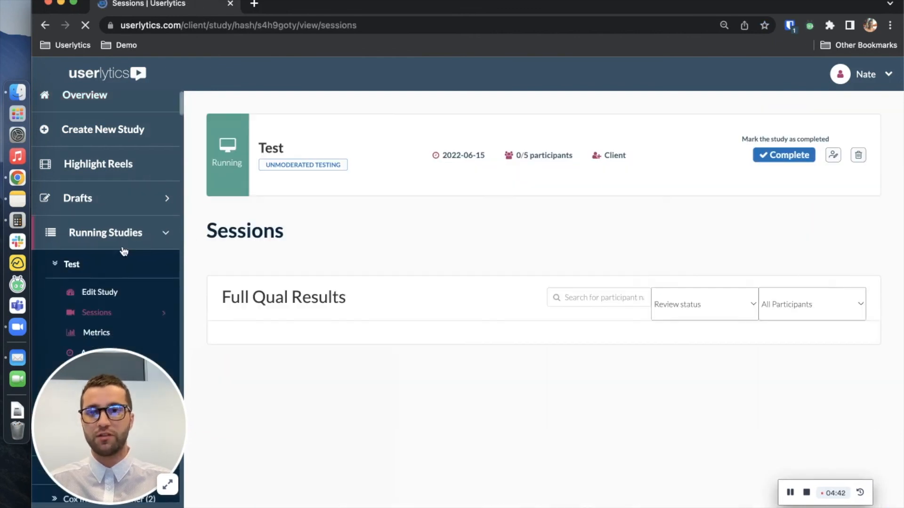
pyautogui.click(109, 270)
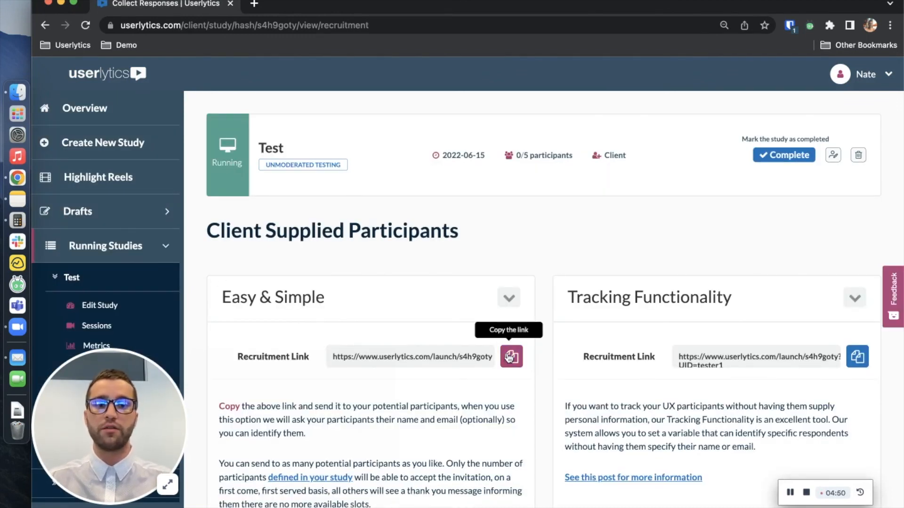
pyautogui.click(807, 494)
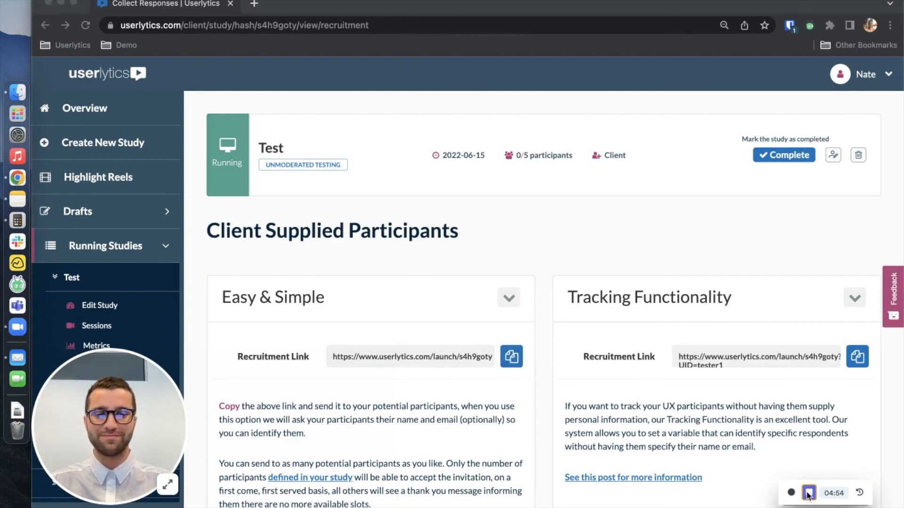